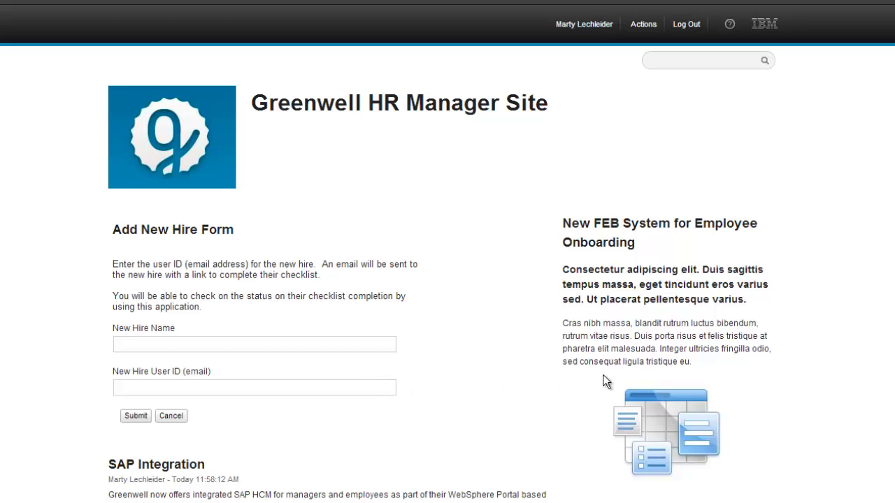
Enter the new hire's first name and e-mail user ID in the Add New Hire Form and submit it
click(314, 344)
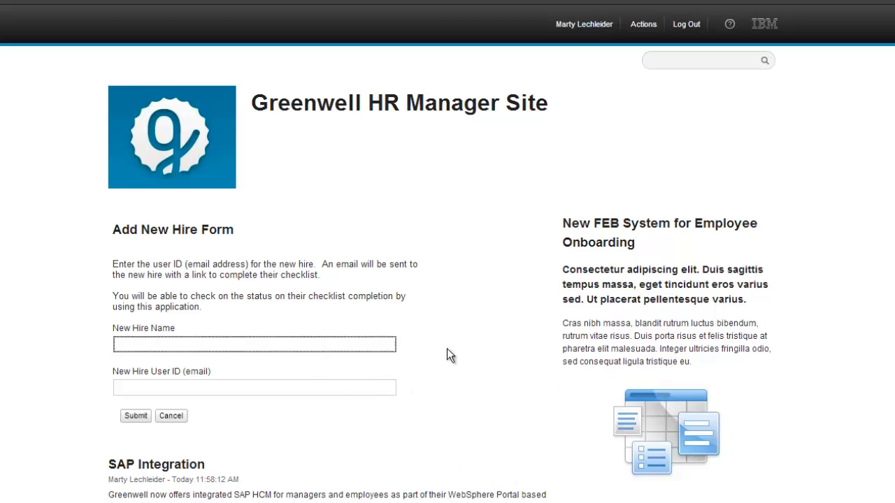
text(Mart)
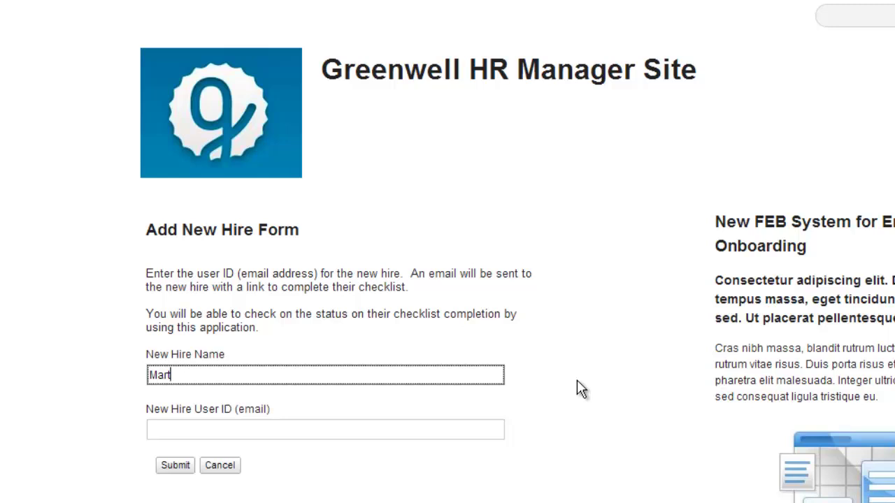
text(y)
click(416, 427)
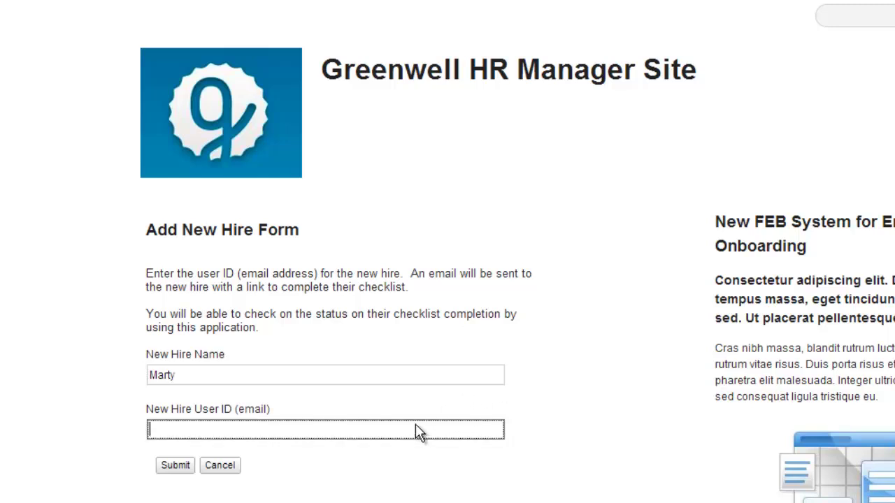
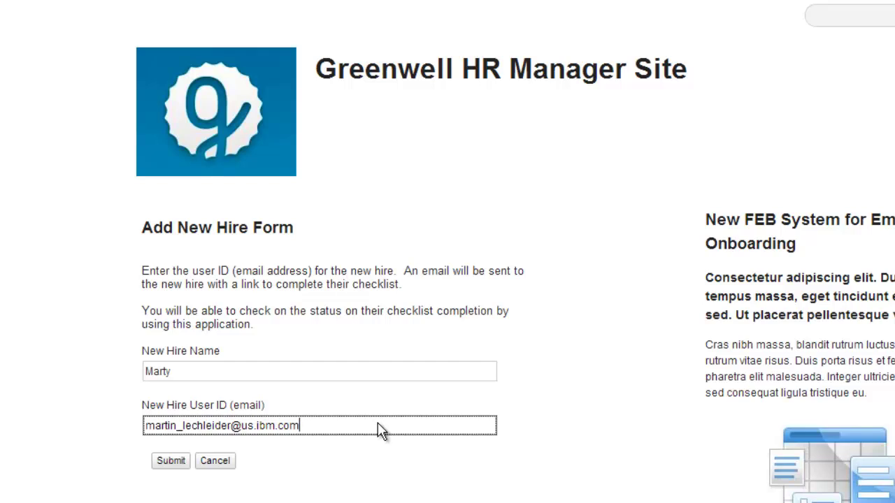
click(176, 467)
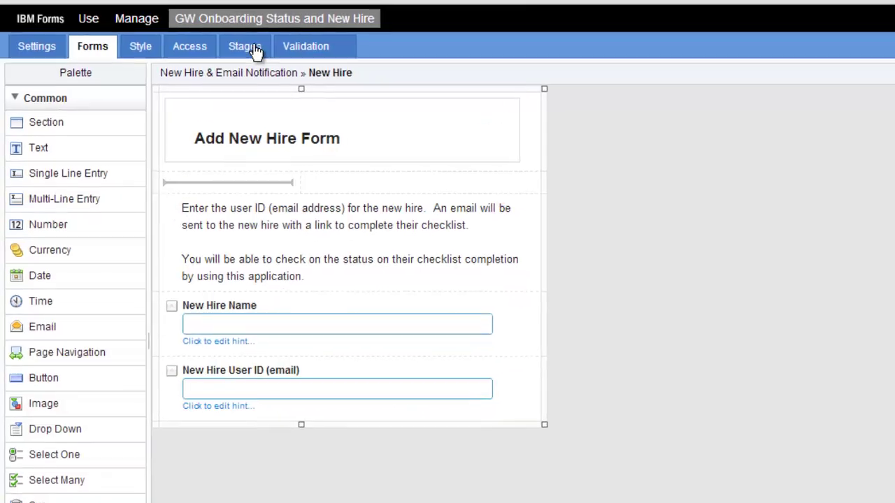
Show the Stages view of the GW Onboarding Status and New Hire application
click(253, 49)
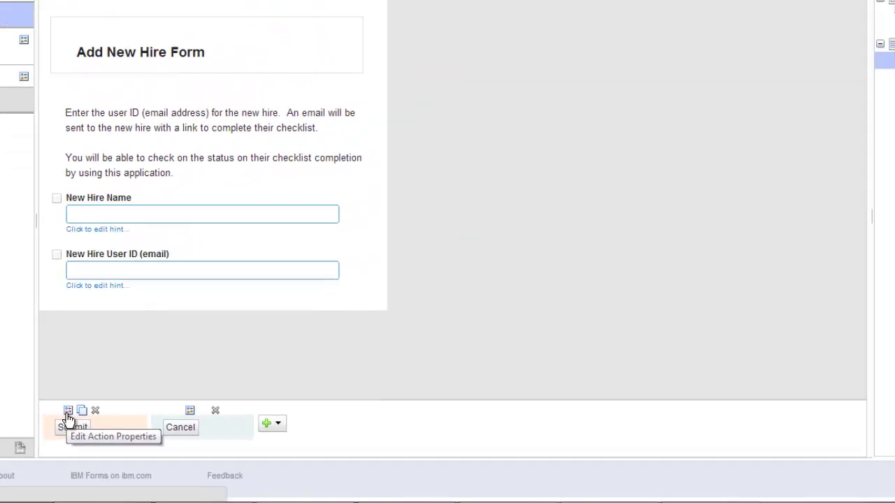
Open the Submit action's Send an Email settings and scroll through the welcome email contents
click(222, 456)
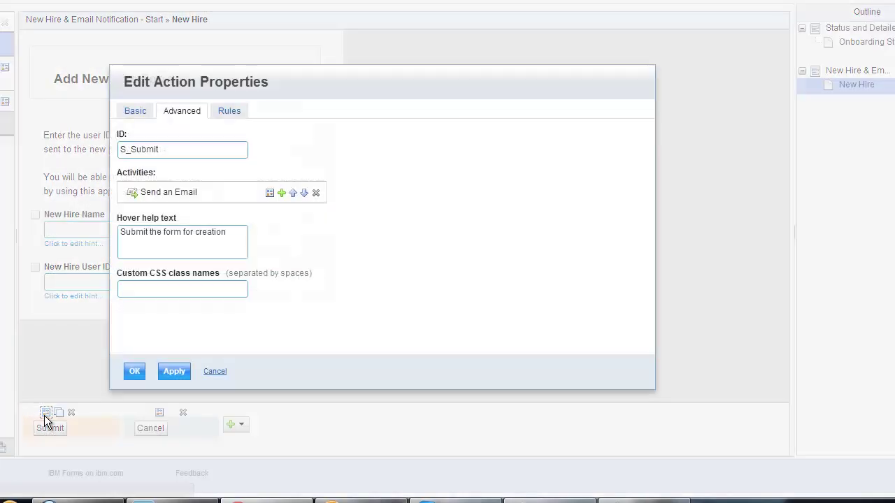
click(269, 192)
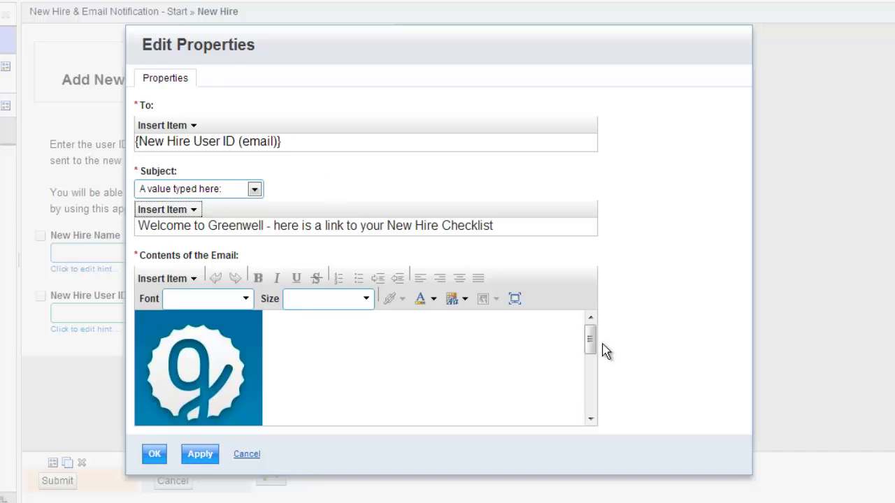
drag(590, 341, 589, 396)
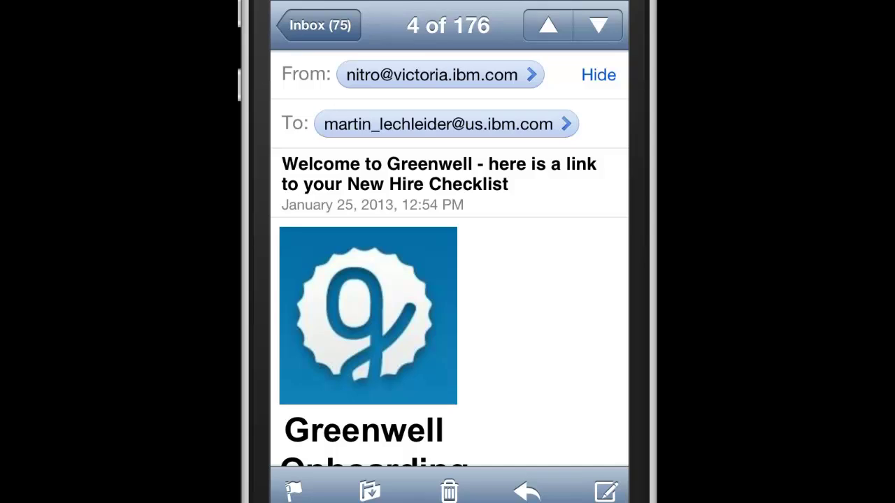
Scroll the Greenwell welcome email in iPhone Mail down to the New Hire Checklist link
scroll(450, 258, down, 5)
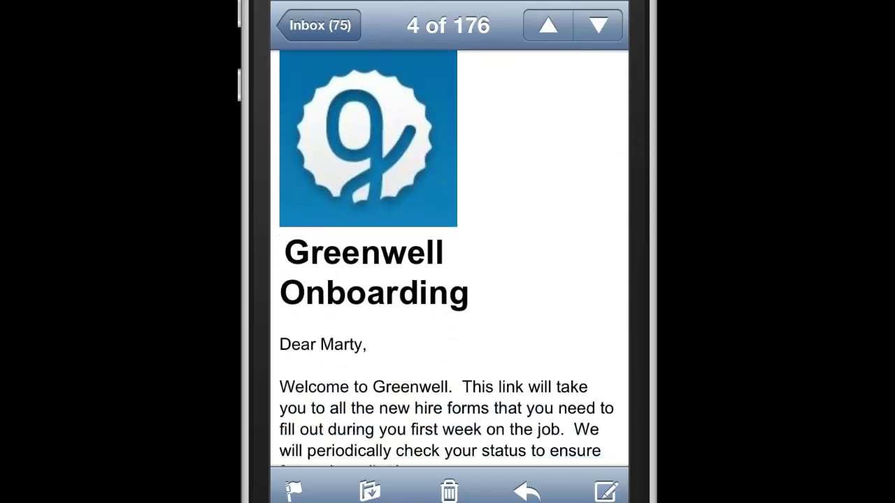
scroll(450, 259, down, 2)
scroll(450, 259, down, 2)
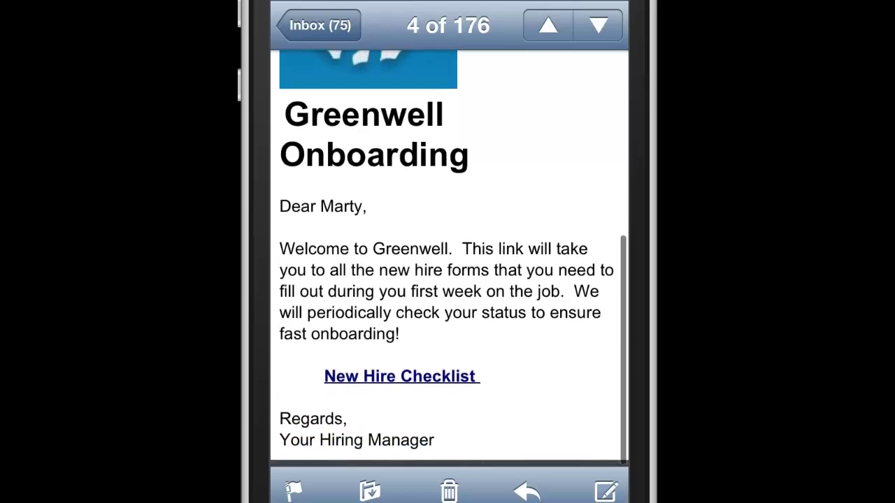
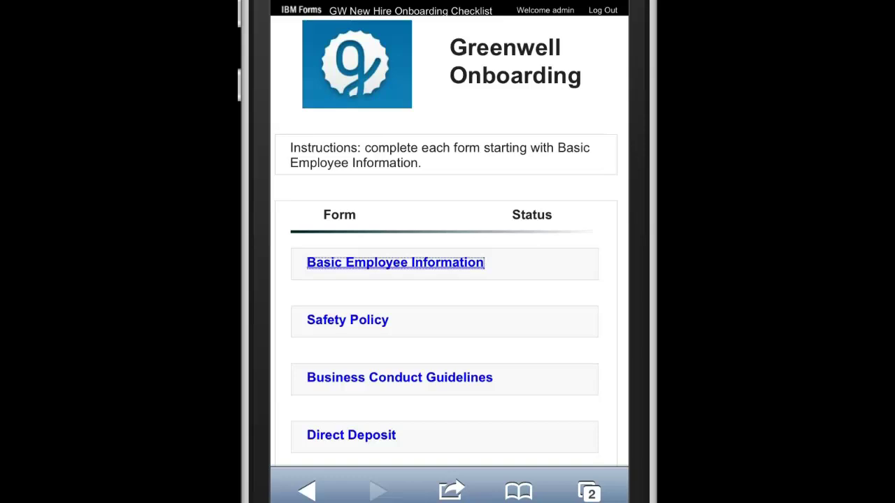
Open the Basic Employee Information form from the Greenwell onboarding checklist
scroll(448, 279, down, 3)
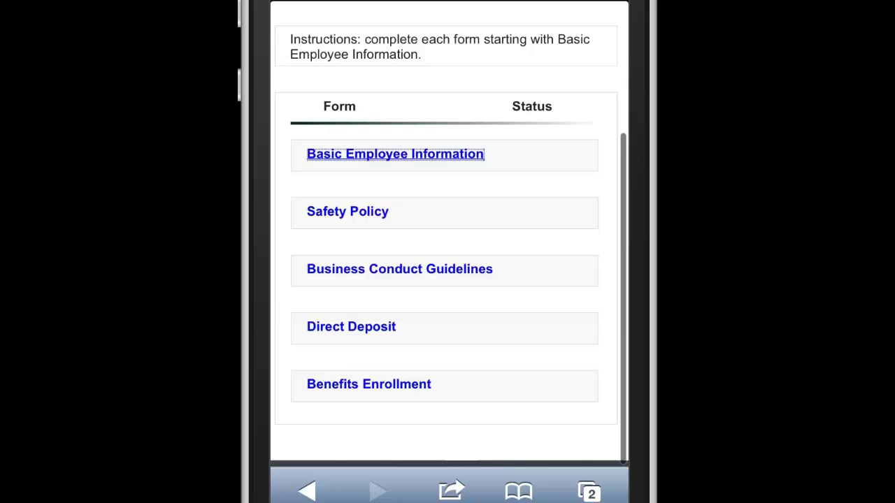
scroll(448, 280, up, 2)
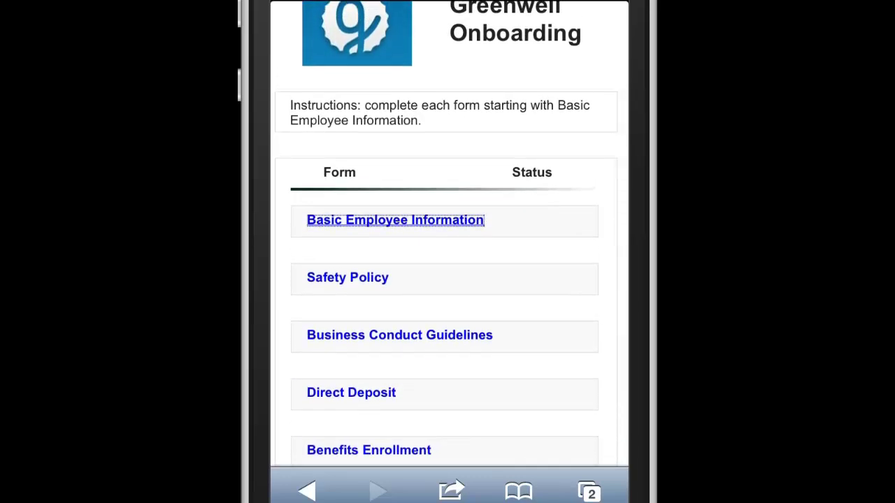
click(395, 220)
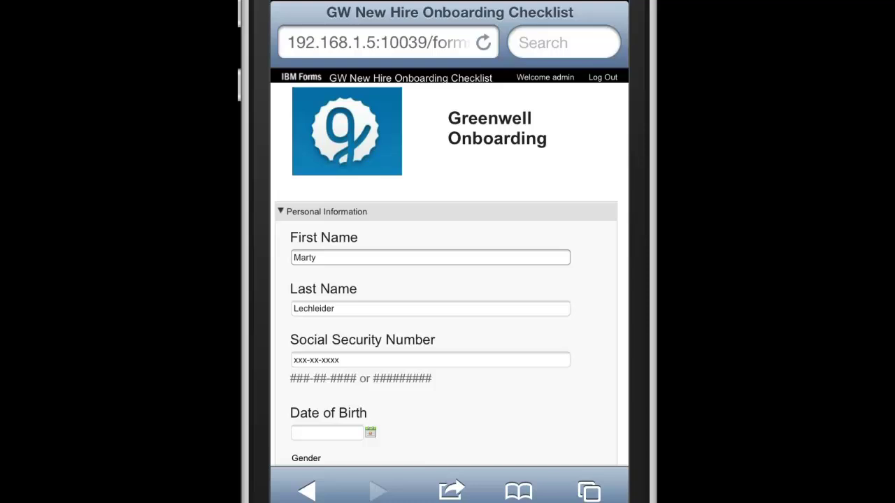
Review the form, collapsing the Contact Information and Emergency Contact Information sections
scroll(449, 279, down, 10)
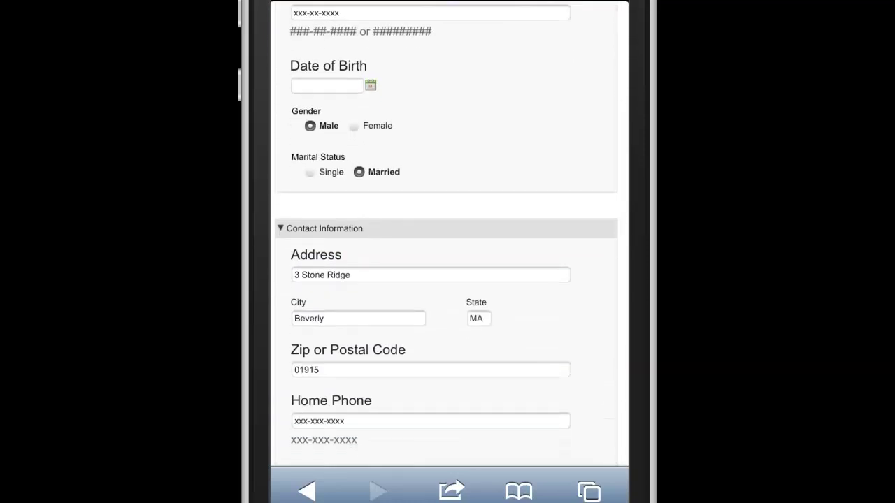
click(325, 228)
scroll(447, 280, down, 5)
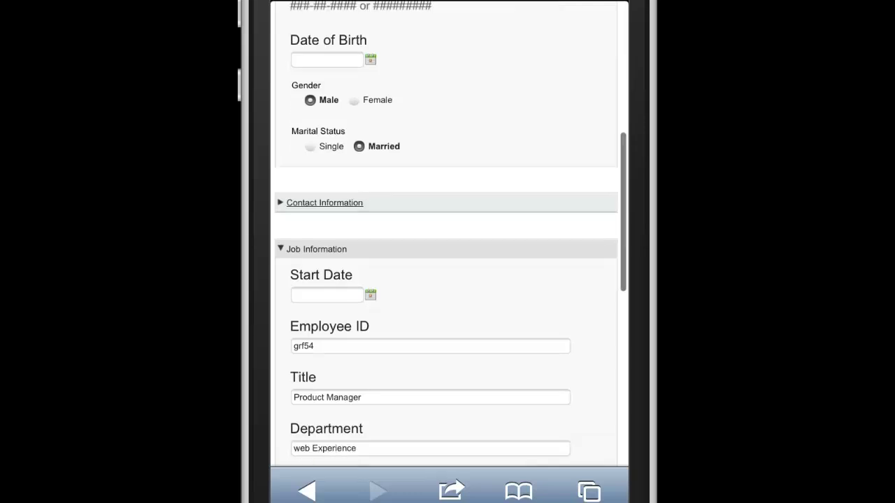
scroll(447, 280, down, 4)
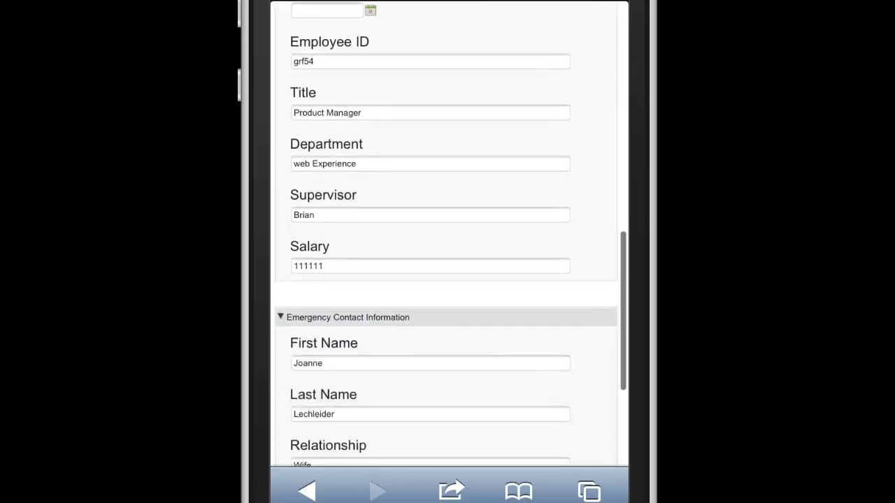
click(347, 312)
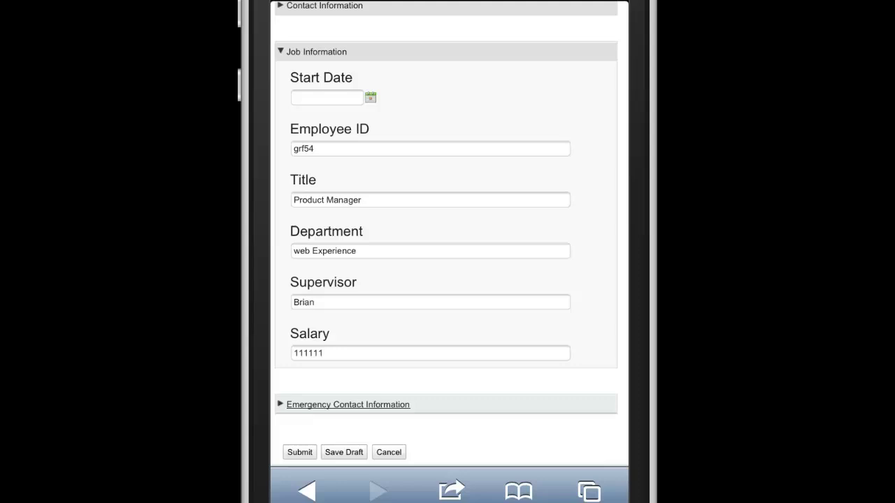
scroll(449, 234, down, 2)
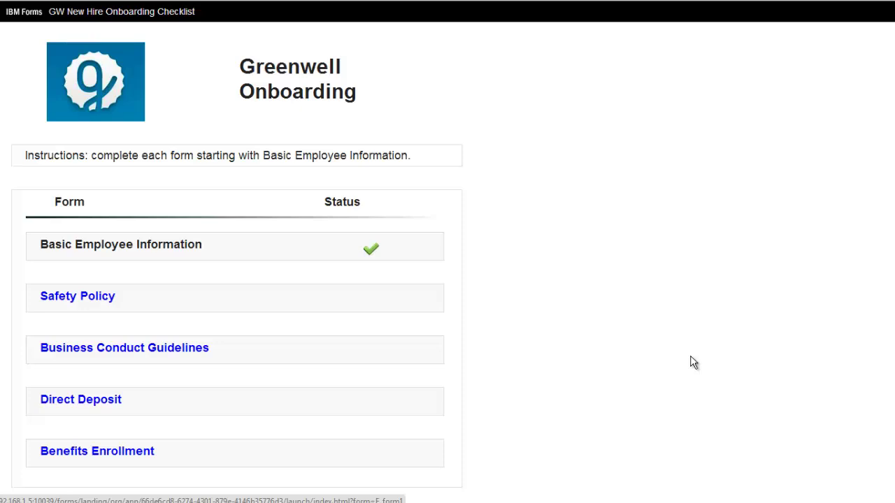
Agree to the Corporate Safety Policy in the Safety Policy form and submit the acknowledgement
click(73, 295)
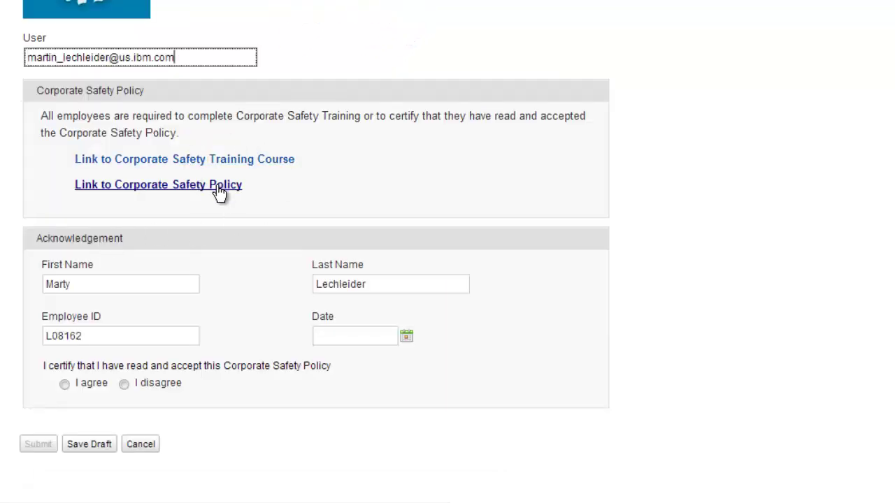
click(66, 384)
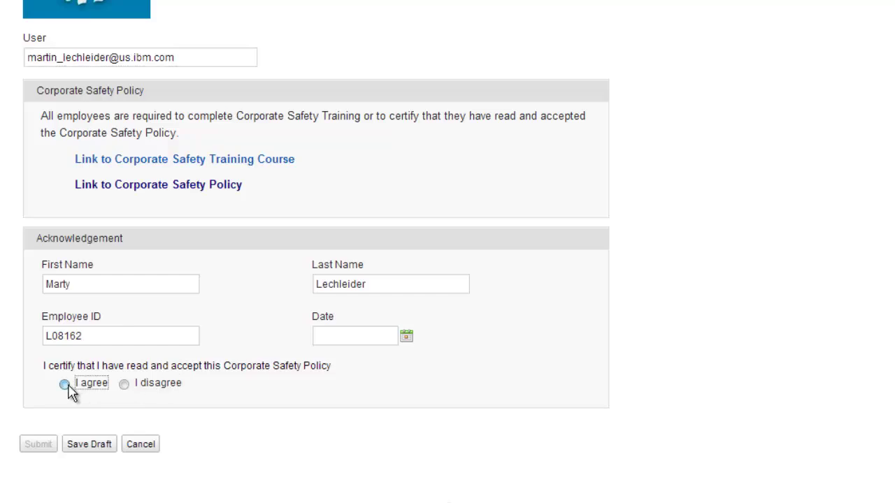
click(38, 445)
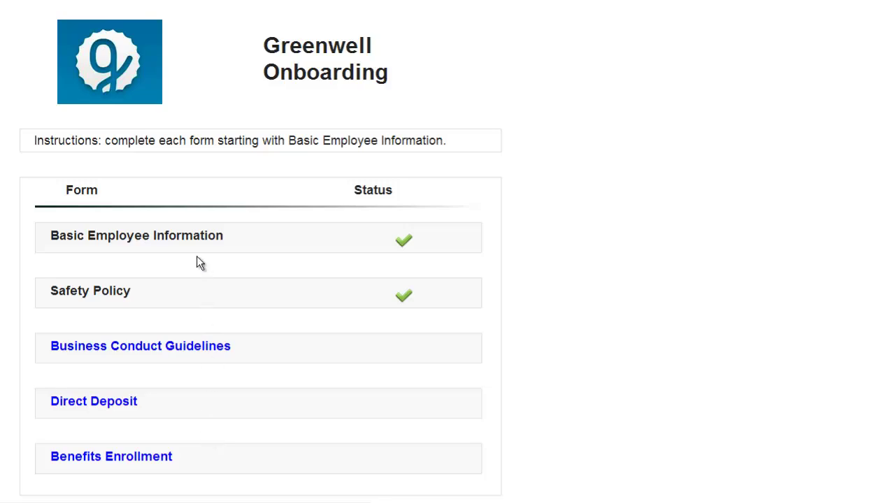
Open Business Conduct Guidelines, confirm having read them, and begin the quiz
click(196, 355)
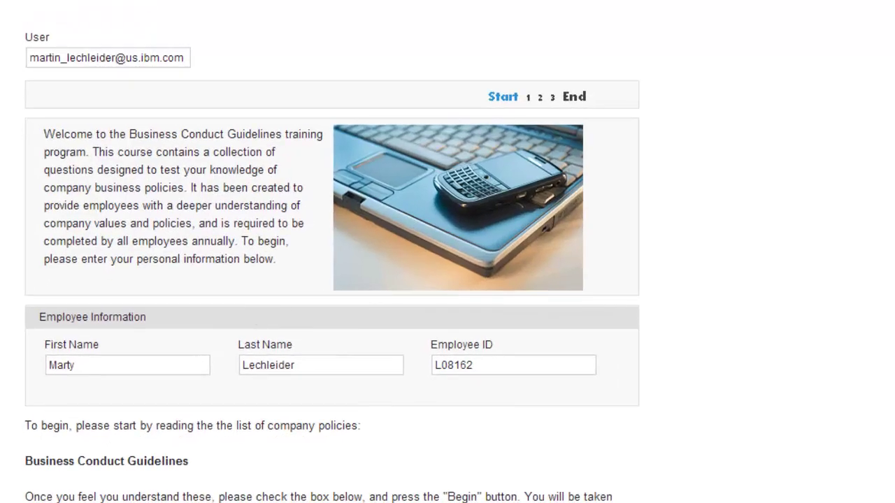
scroll(331, 252, down, 3)
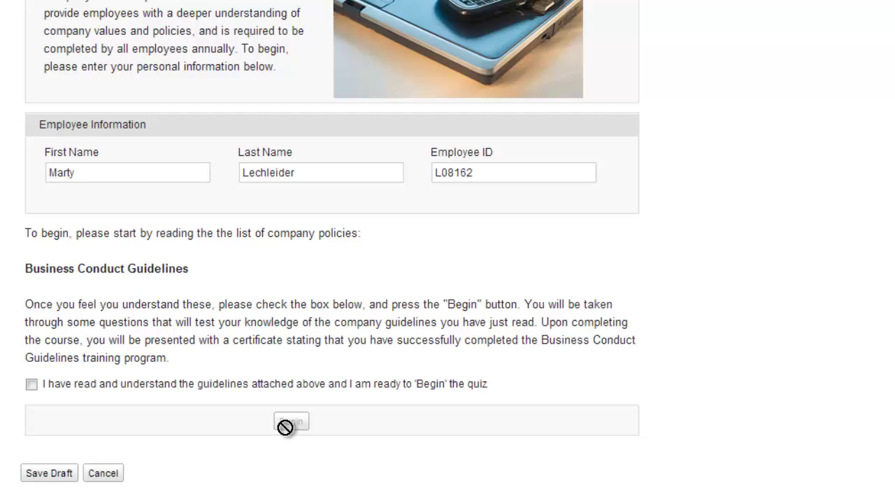
click(31, 384)
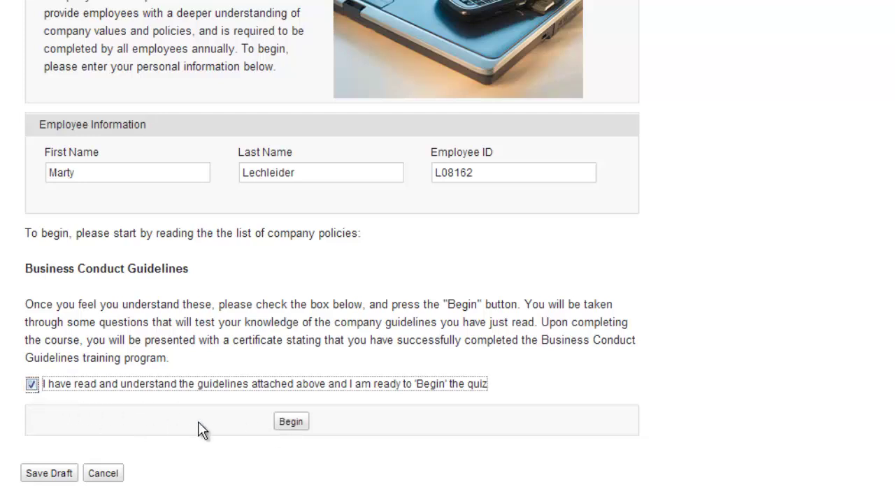
click(288, 422)
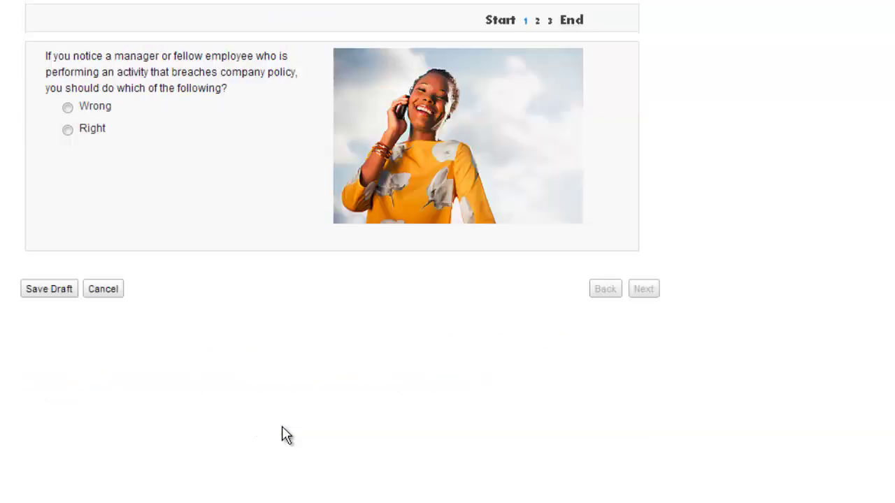
Answer the quiz (Right; Right and Also Right; Wrong) and submit the completion certificate
click(68, 130)
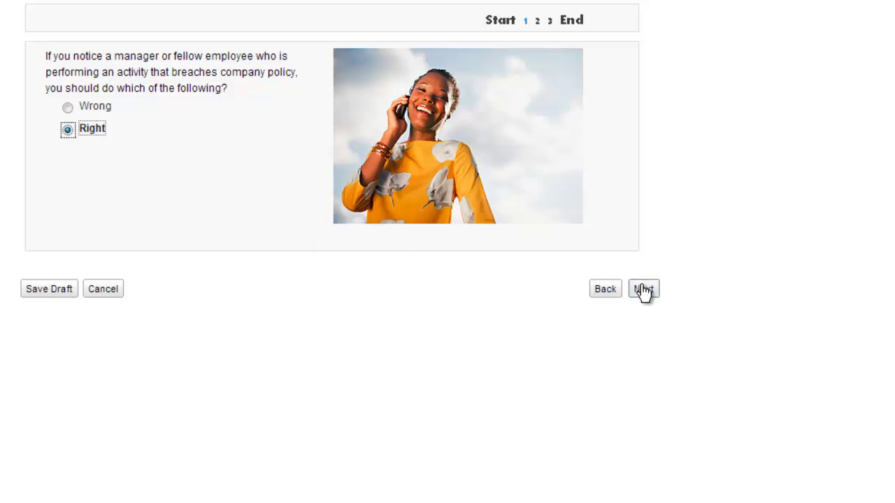
click(643, 290)
click(69, 130)
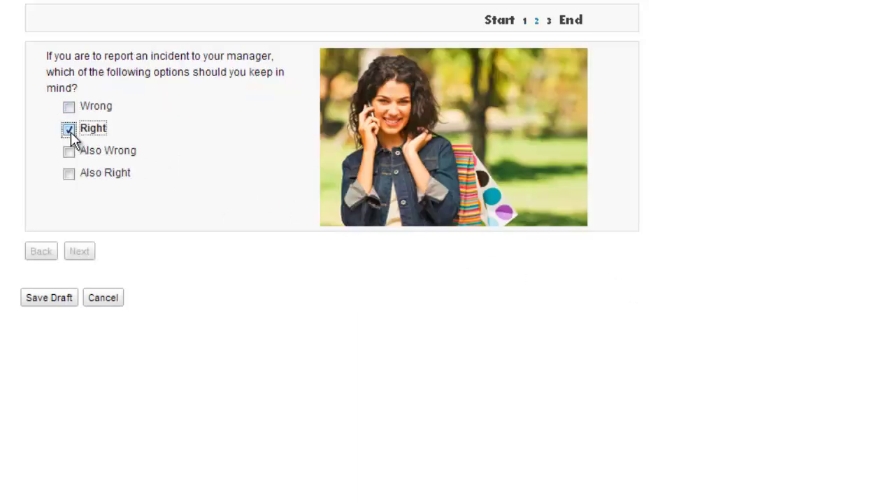
click(68, 174)
click(79, 251)
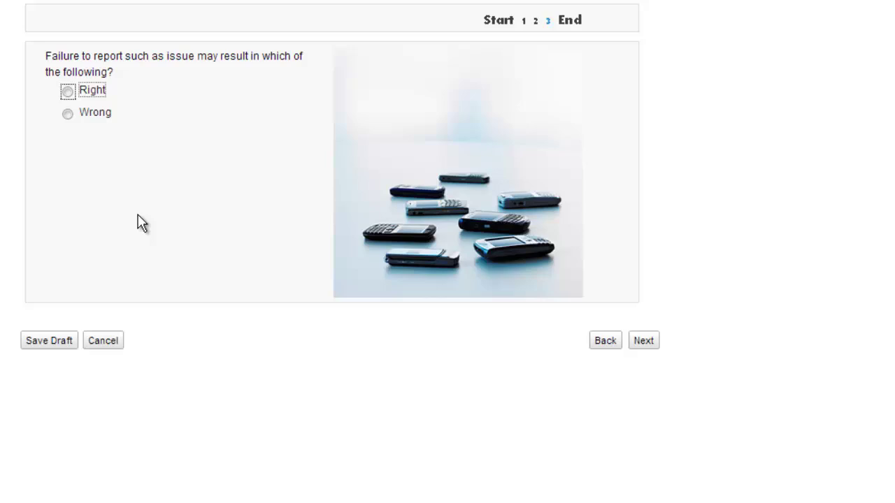
click(68, 114)
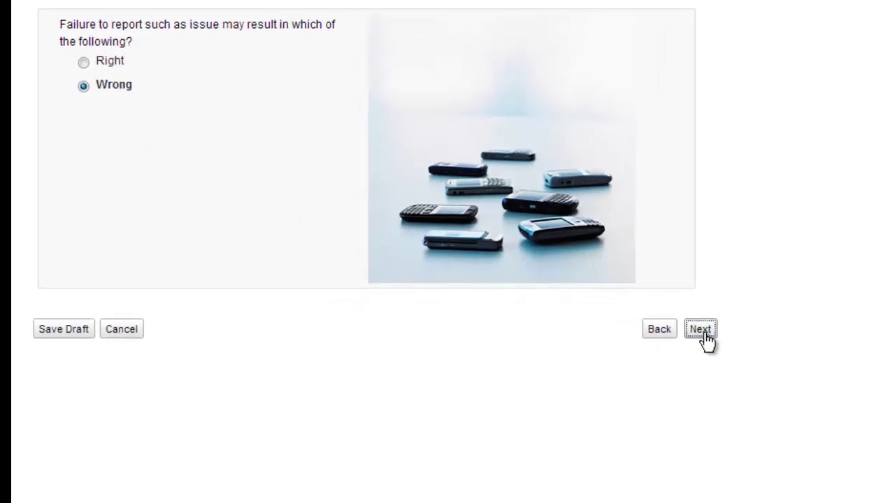
click(643, 340)
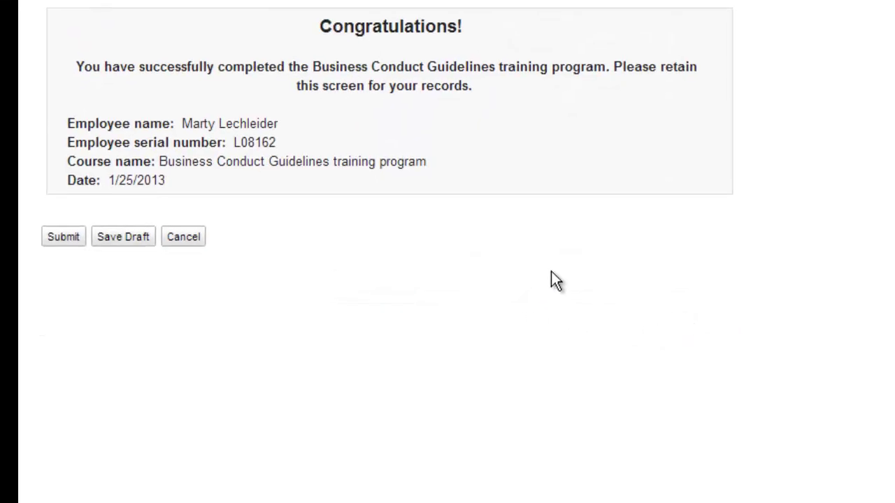
click(62, 241)
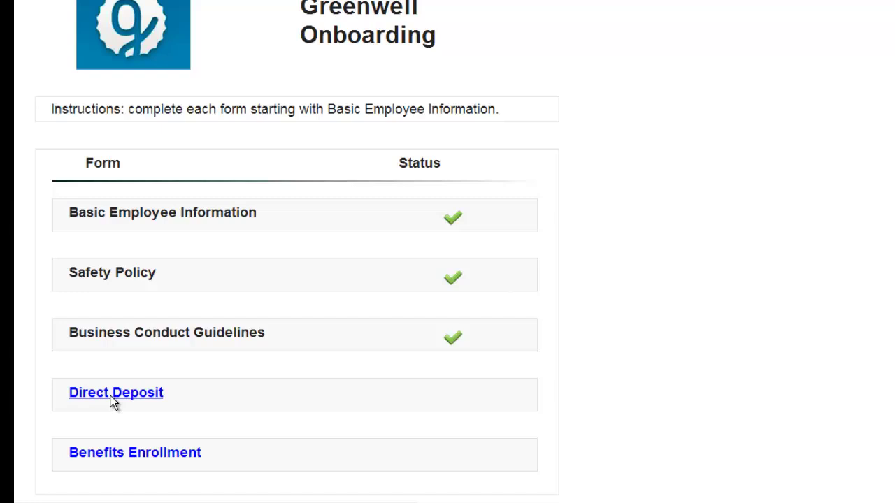
Sign up for direct deposit to a Big Bank checking account, entering its transit and account numbers
click(114, 402)
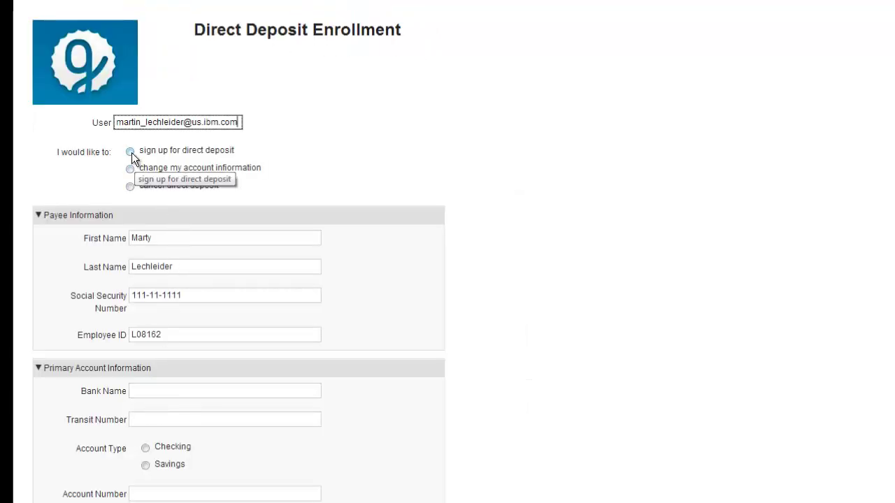
click(130, 152)
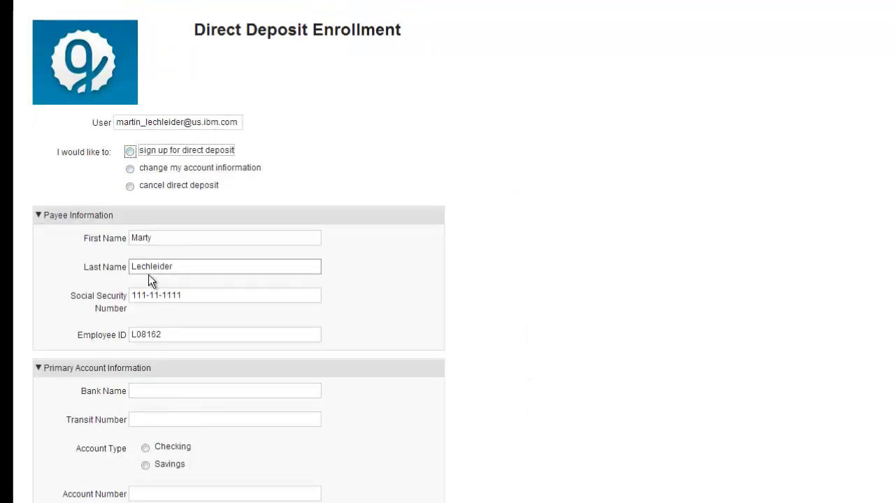
scroll(239, 315, down, 3)
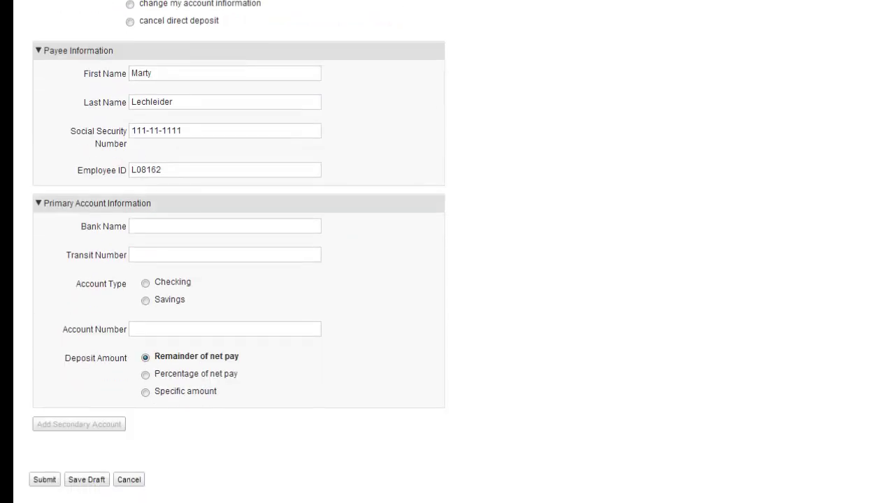
click(280, 226)
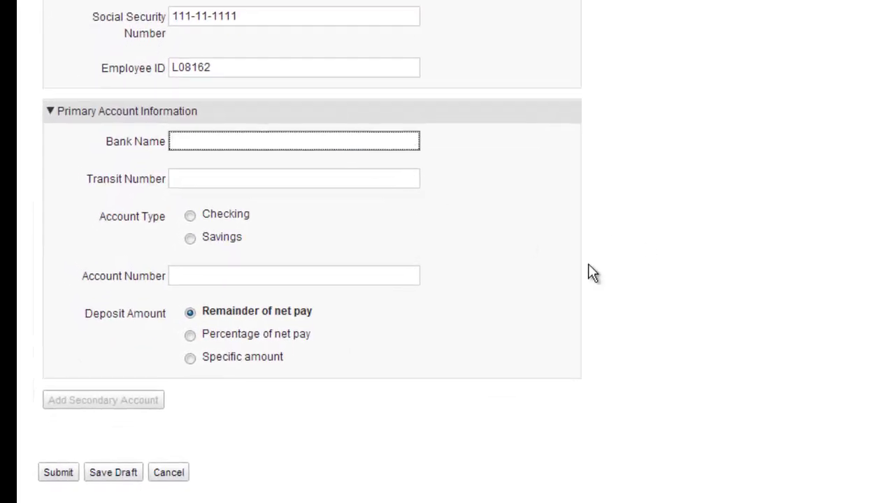
text(Big Bank)
click(230, 183)
text(4324242)
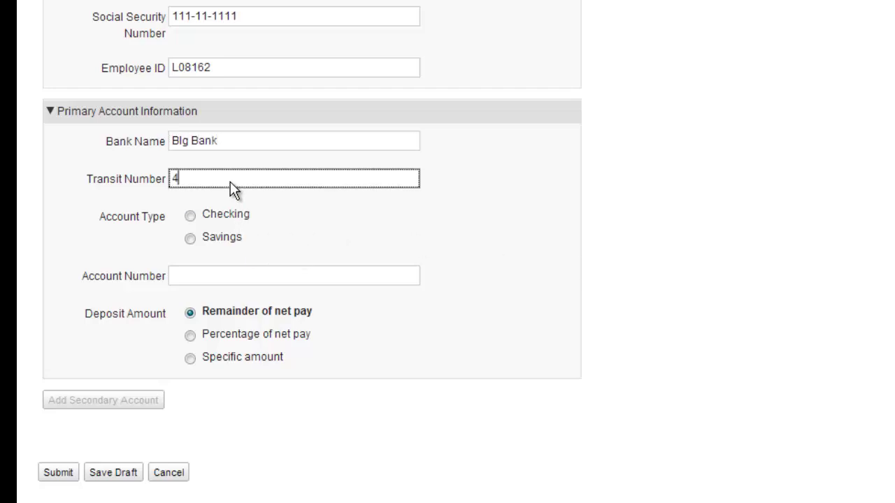
click(190, 217)
click(222, 280)
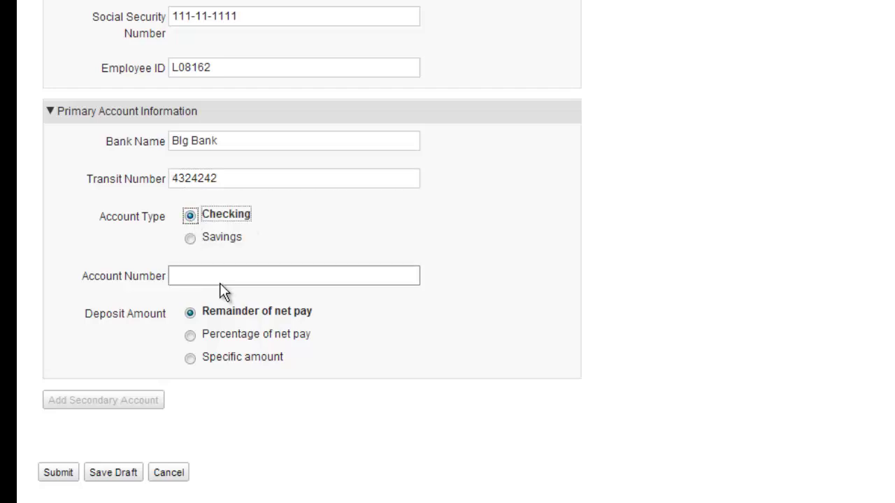
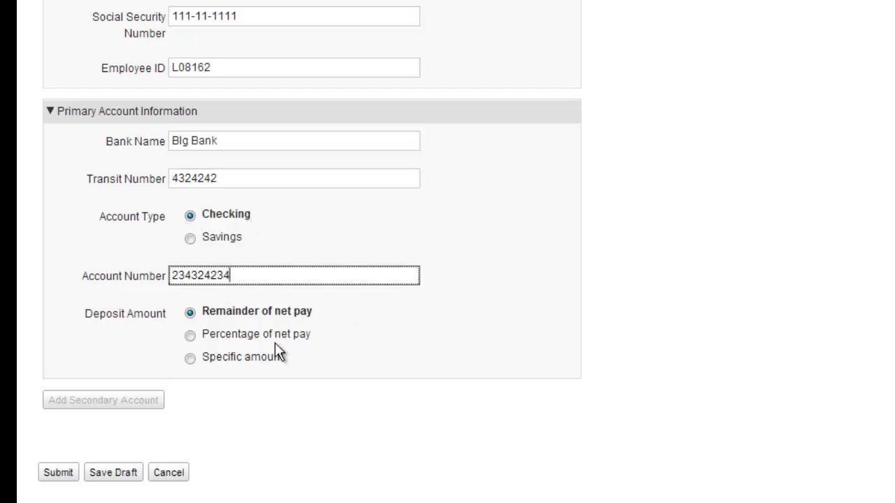
Deposit 70% of net pay to it and add a Little Bank savings secondary account
click(246, 334)
click(475, 319)
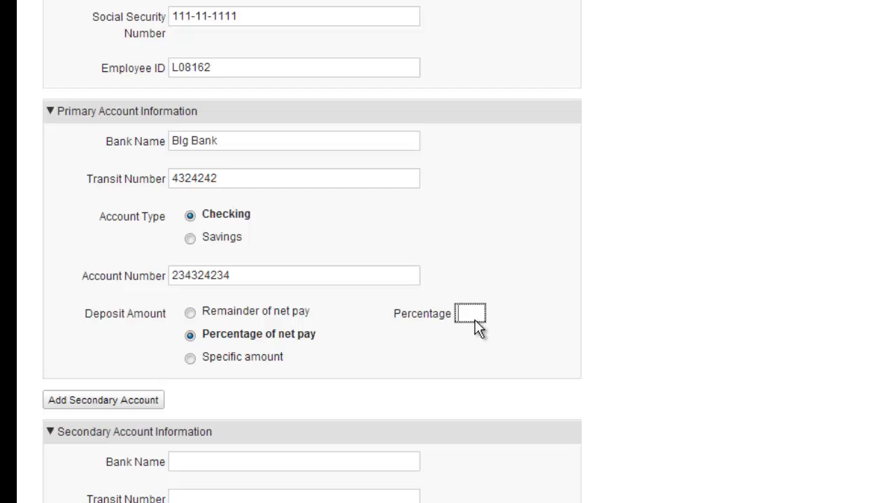
text(70)
scroll(632, 413, down, 3)
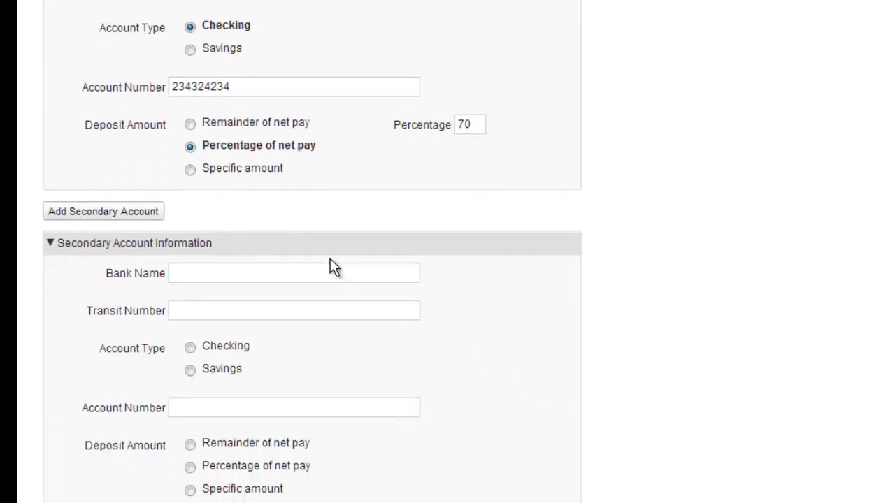
click(319, 273)
text(Li)
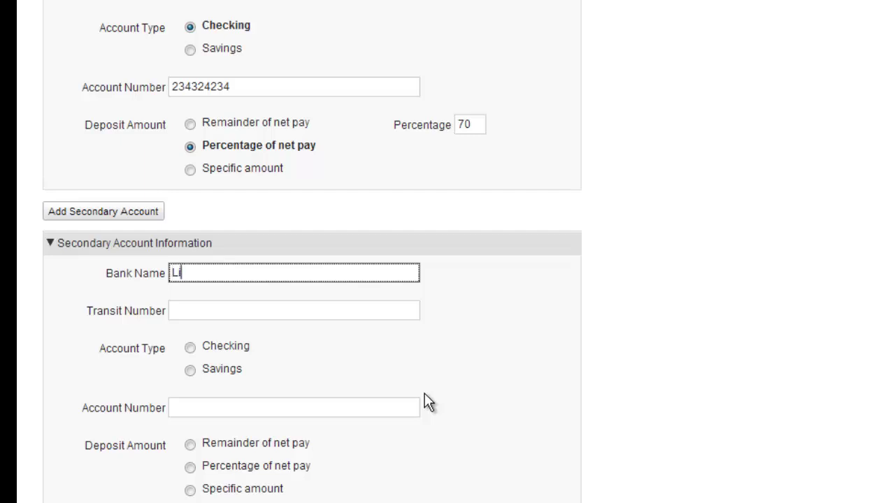
text(ttle Bank)
click(191, 370)
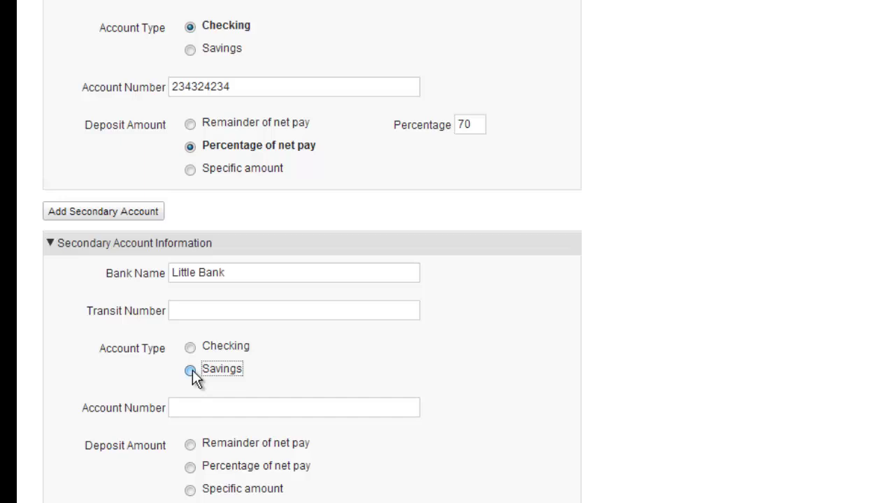
Enter the secondary account and transit numbers, send it the remainder of net pay, and submit
click(204, 408)
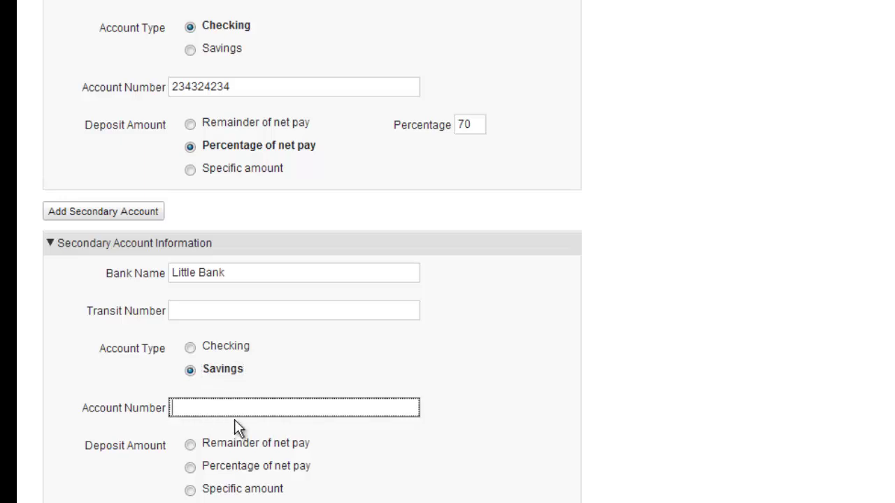
click(295, 316)
text(424324234)
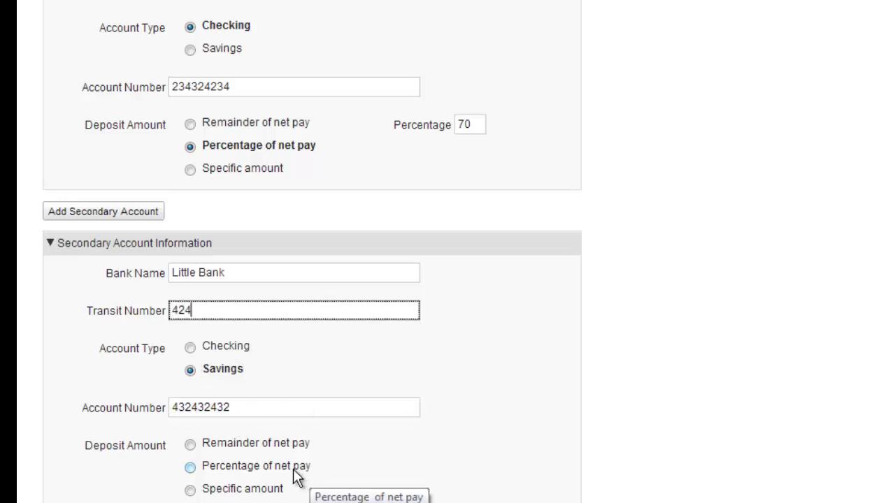
click(191, 445)
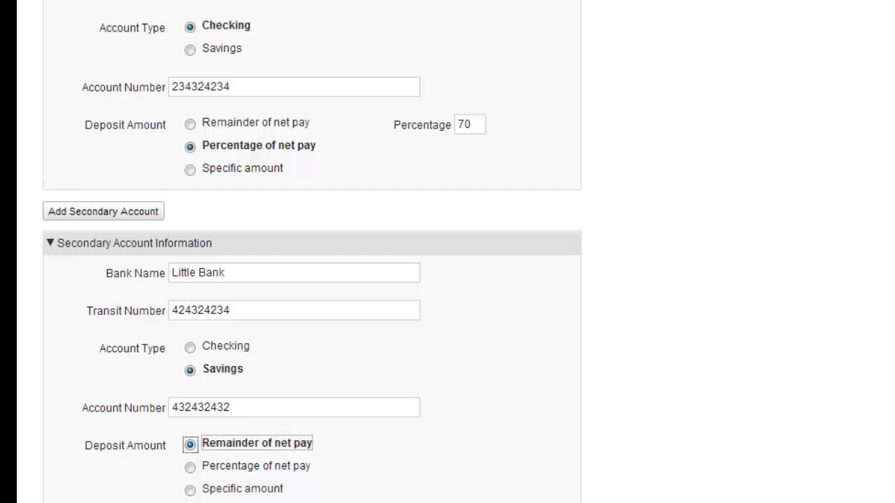
scroll(312, 256, down, 3)
click(58, 473)
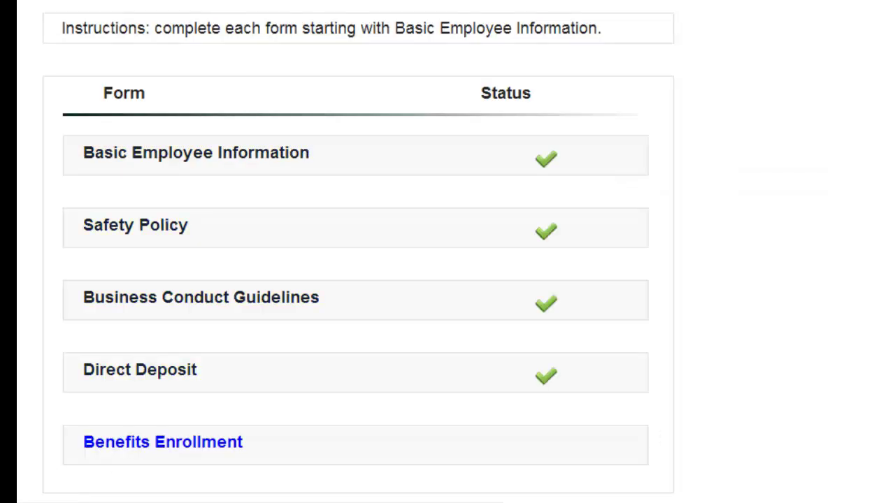
In Benefits Enrollment, choose health Plan 1 and dental Plan 2, both for employee plus dependant(s)
scroll(357, 252, down, 1)
click(231, 384)
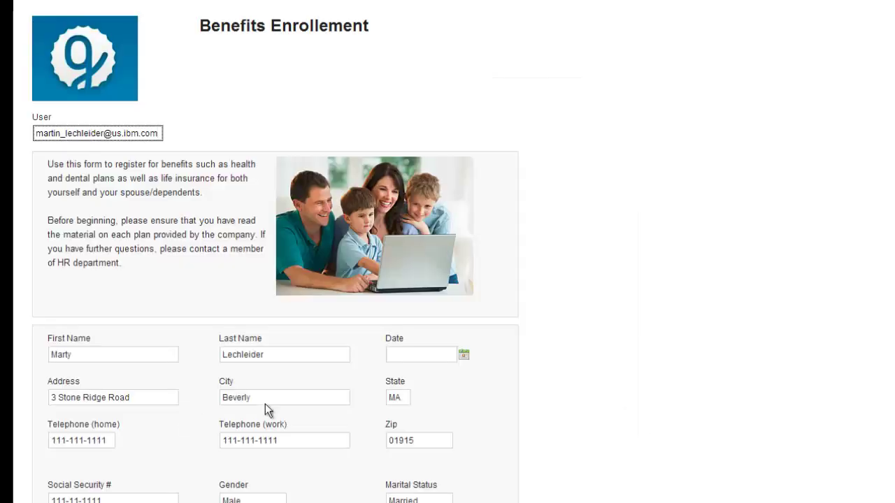
scroll(279, 279, down, 5)
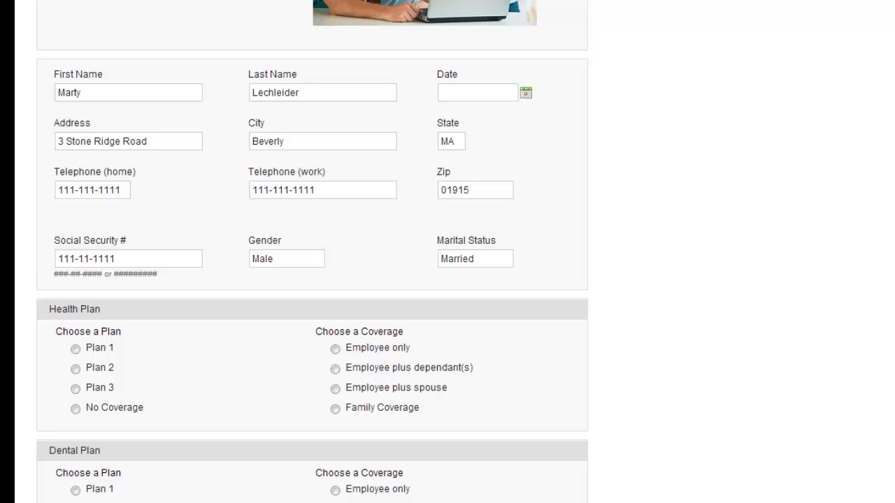
scroll(334, 280, down, 2)
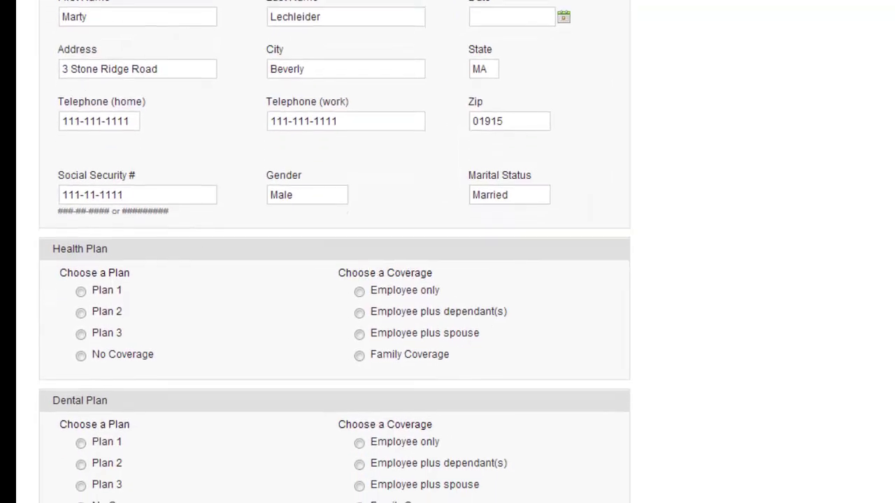
click(81, 292)
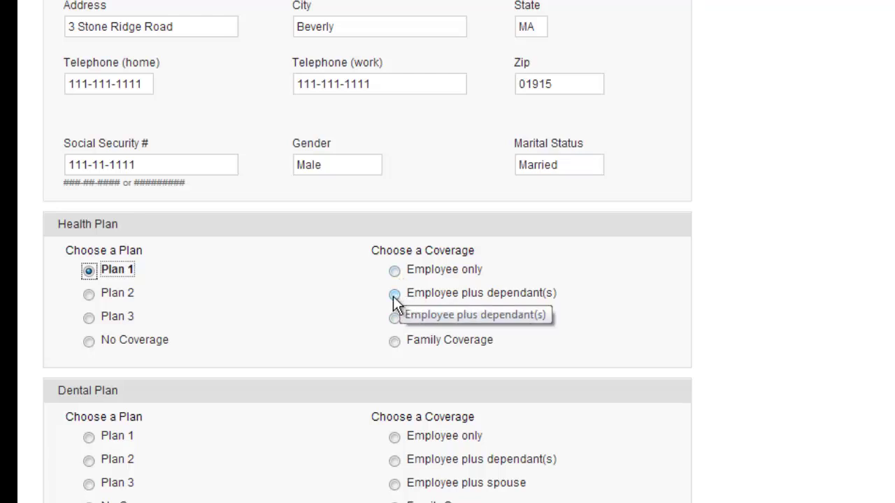
click(395, 296)
click(89, 460)
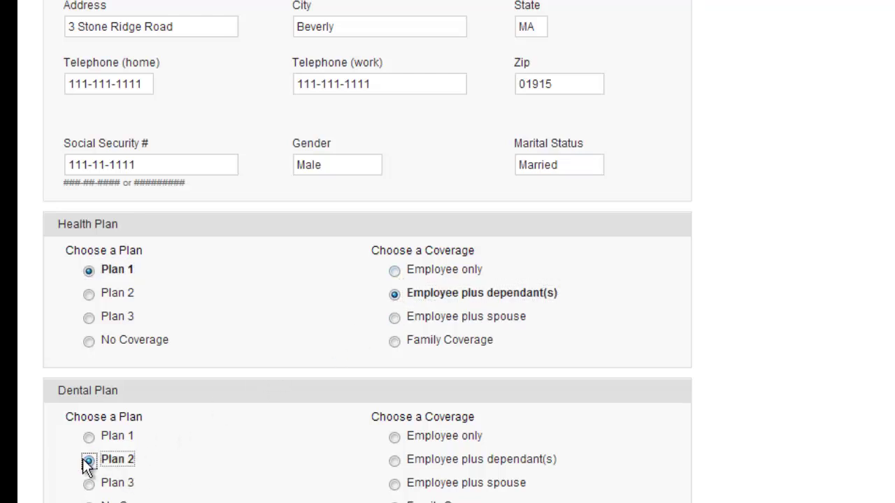
click(402, 461)
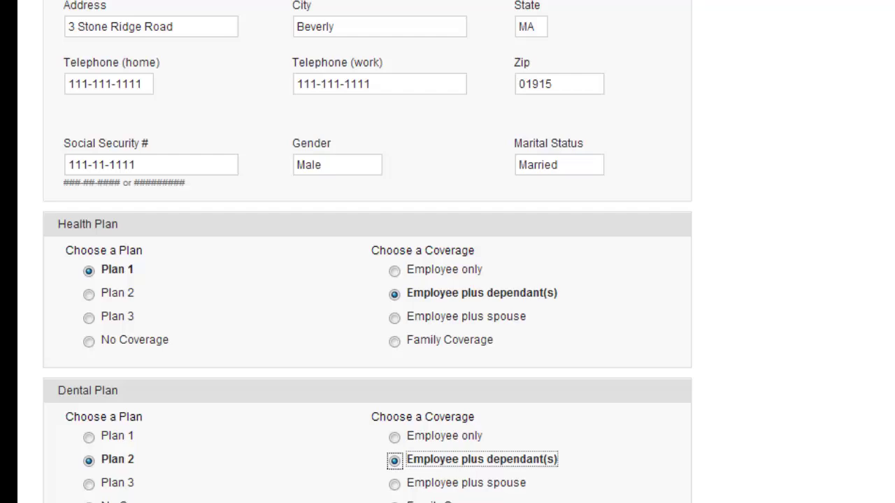
scroll(367, 252, down, 8)
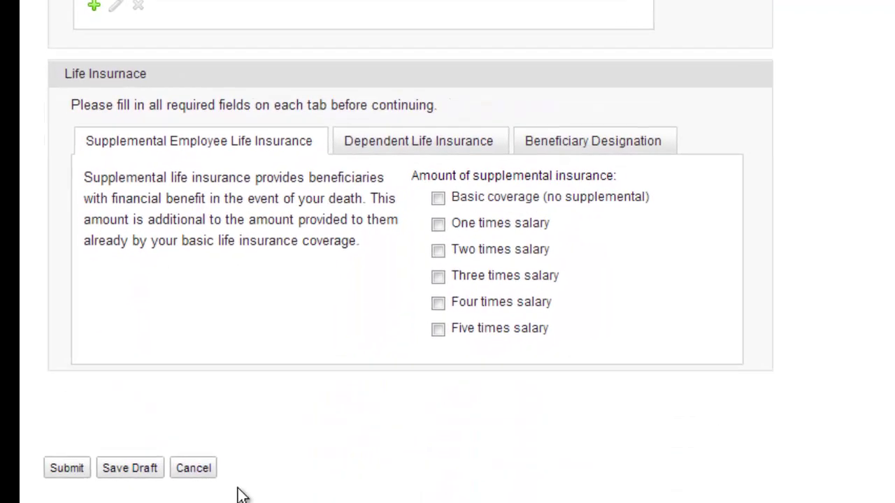
Save the benefits form as a draft, then reopen it continuing with the saved data
click(152, 469)
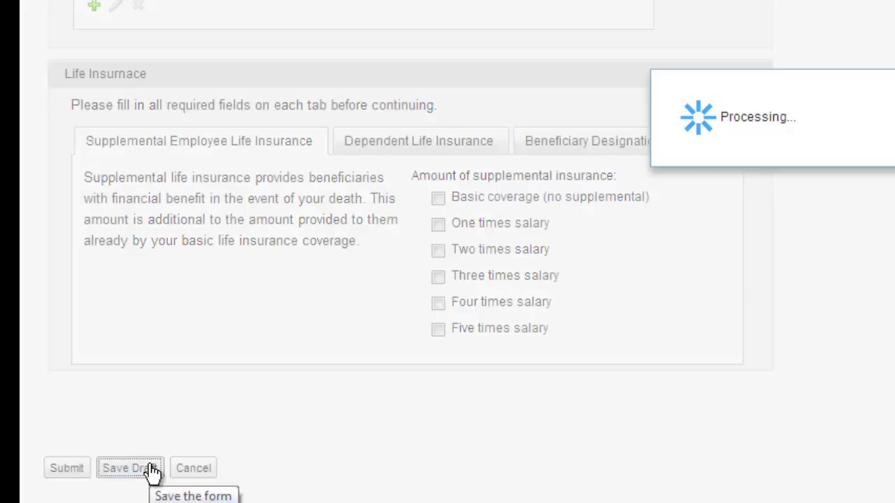
click(689, 149)
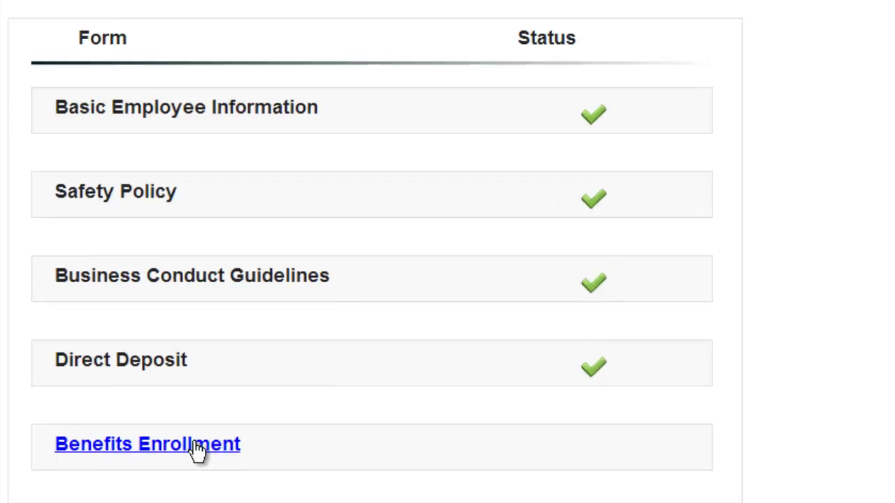
click(235, 435)
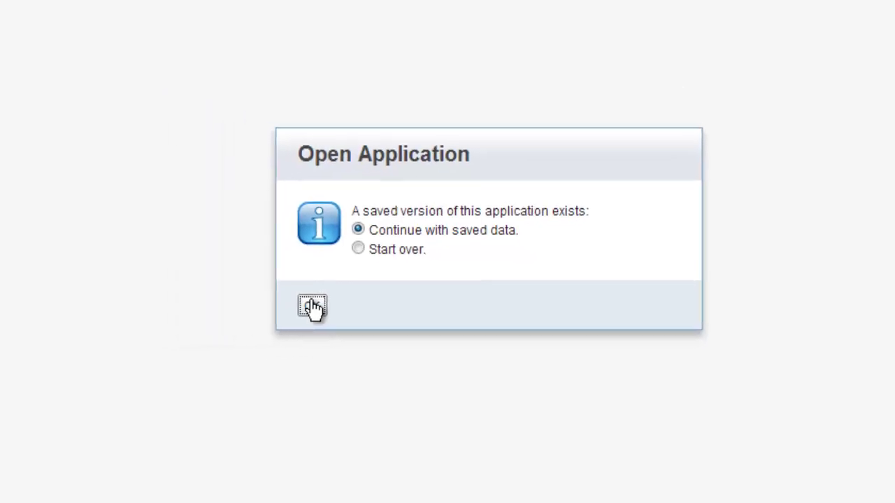
click(212, 307)
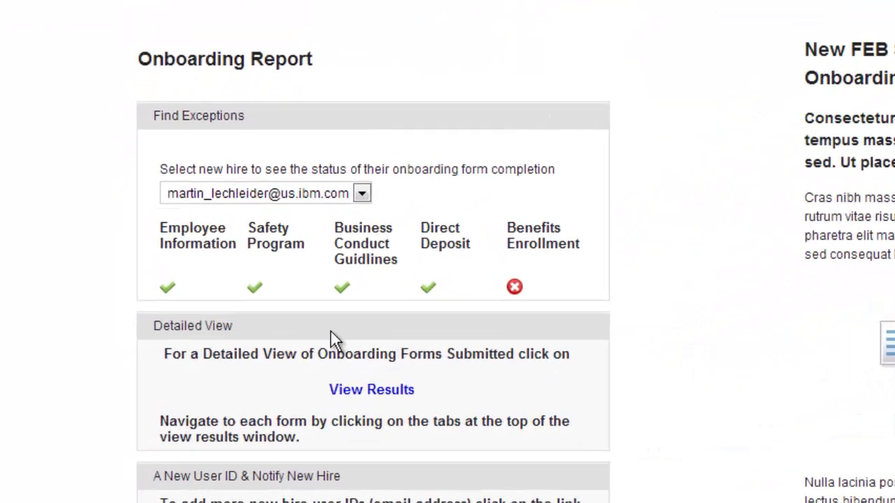
Check two other new hires' form completion status via the Find Exceptions list
click(302, 179)
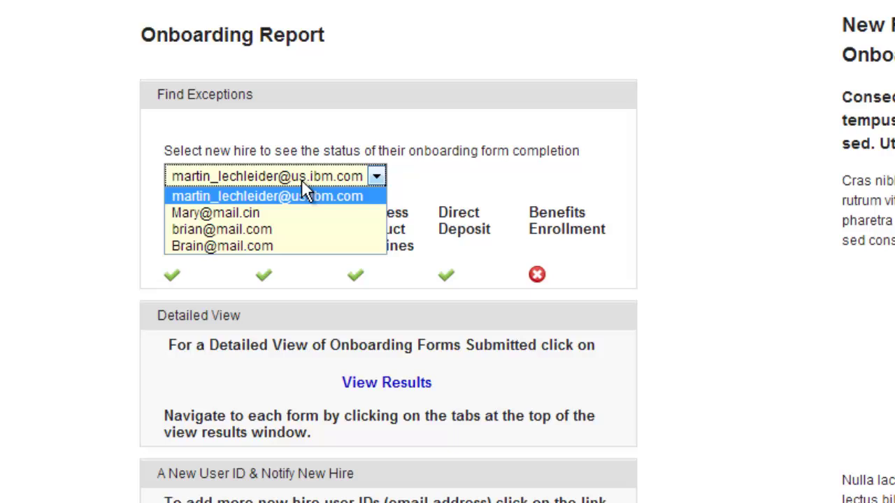
click(257, 245)
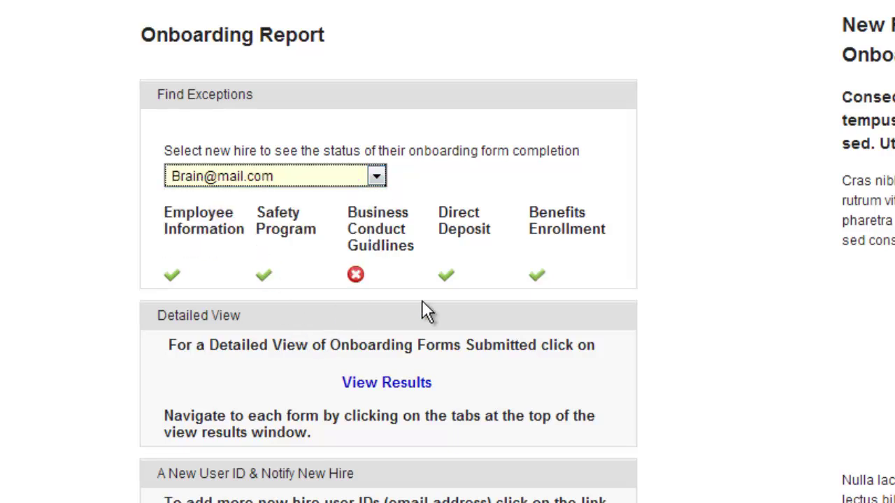
click(376, 177)
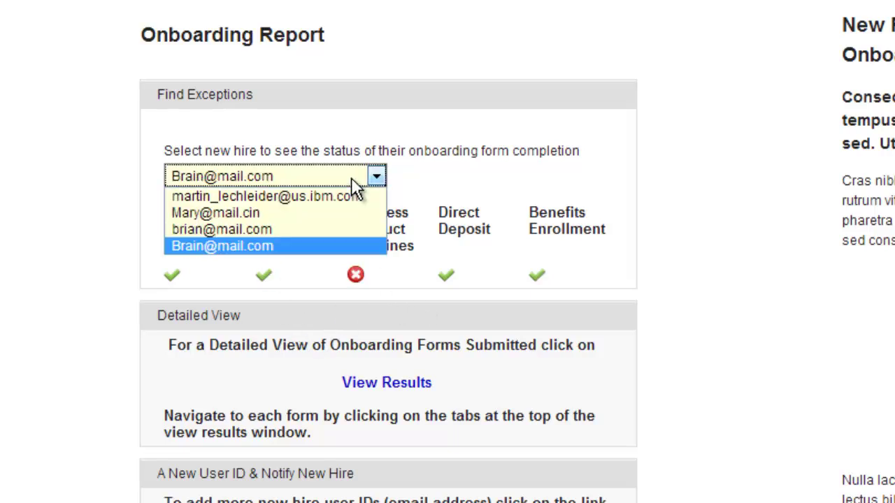
click(293, 214)
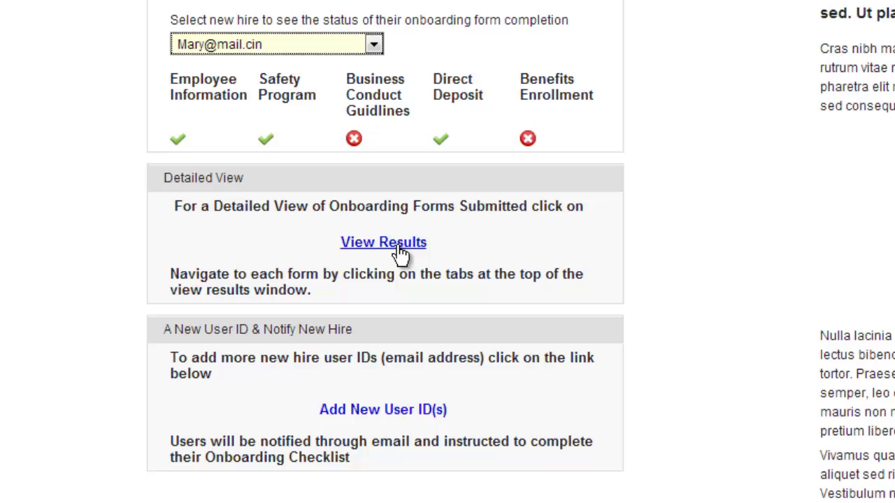
Open the detailed results, show Employee Information responses, and display the first new hire's submission
click(398, 246)
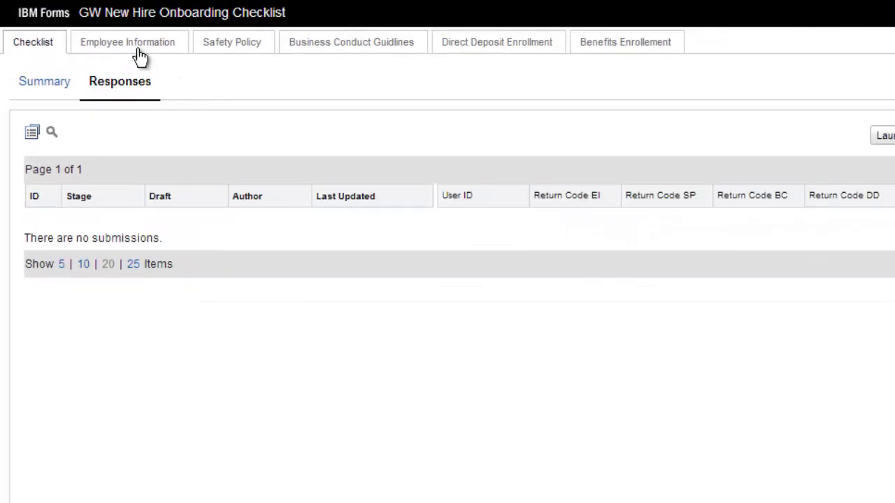
click(140, 57)
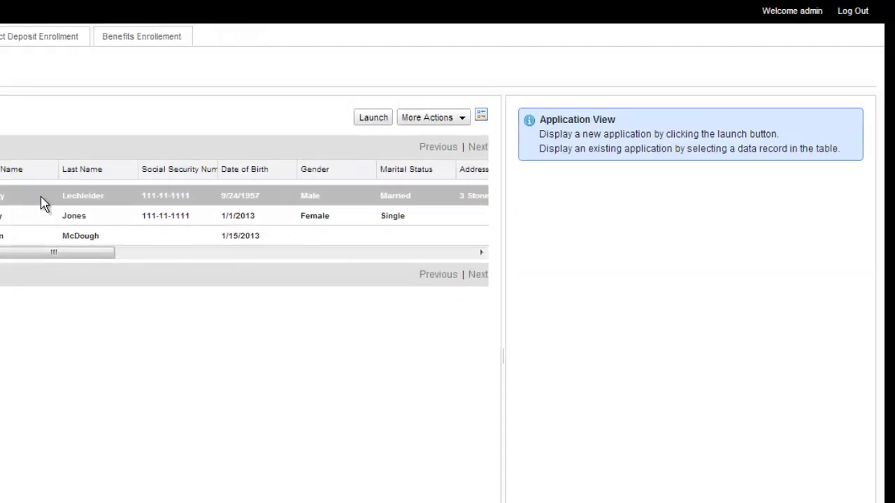
click(41, 202)
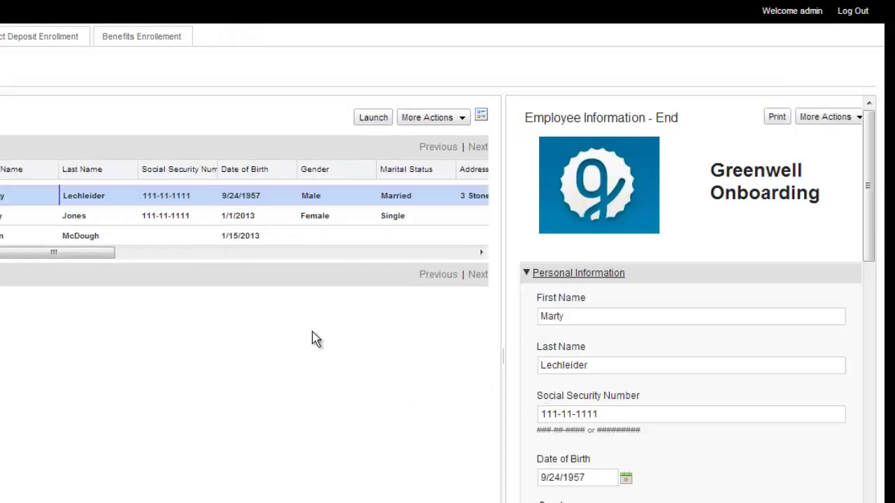